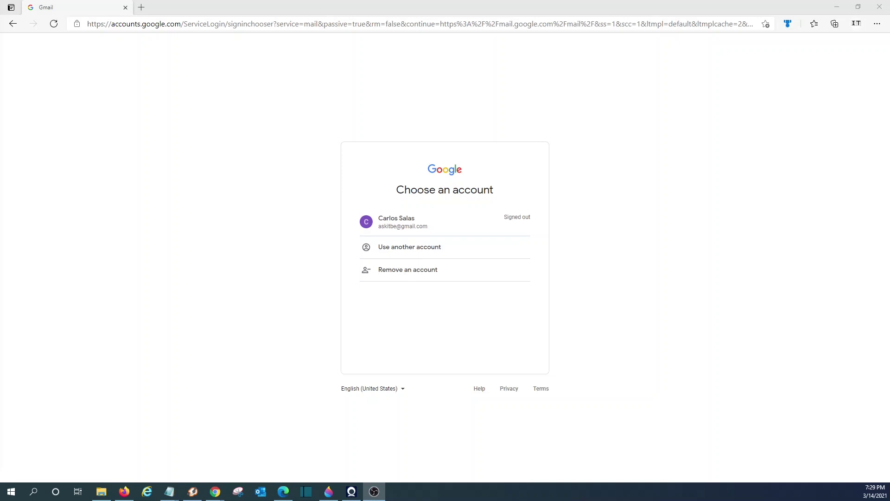
- Sign back in with the saved Google account and bring up the Google apps list to find Drive
left_click(185, 227)
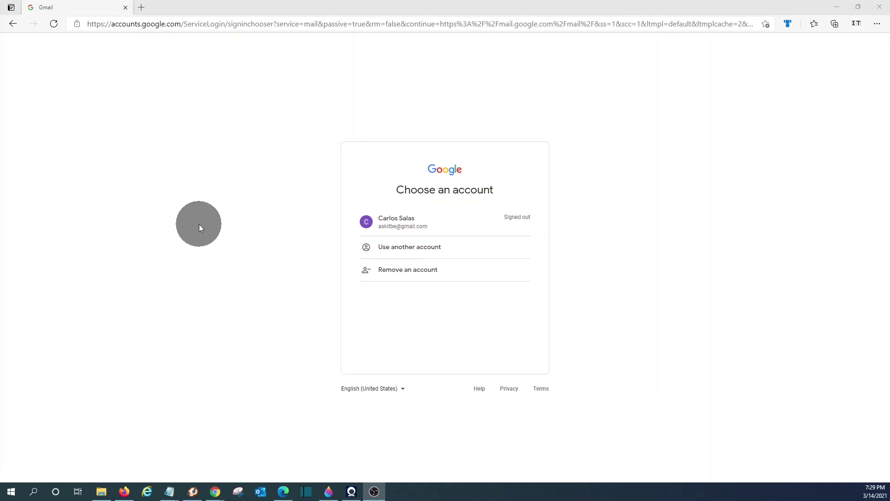
left_click(407, 226)
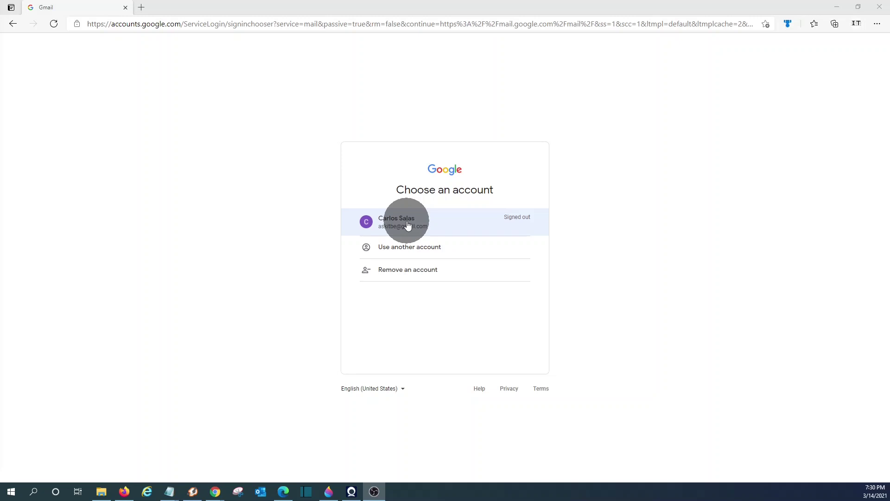
left_click(521, 313)
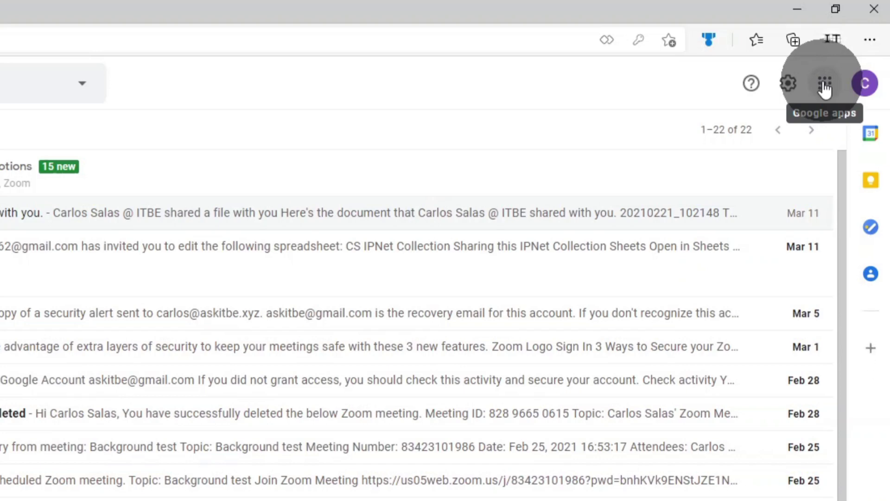
left_click(825, 85)
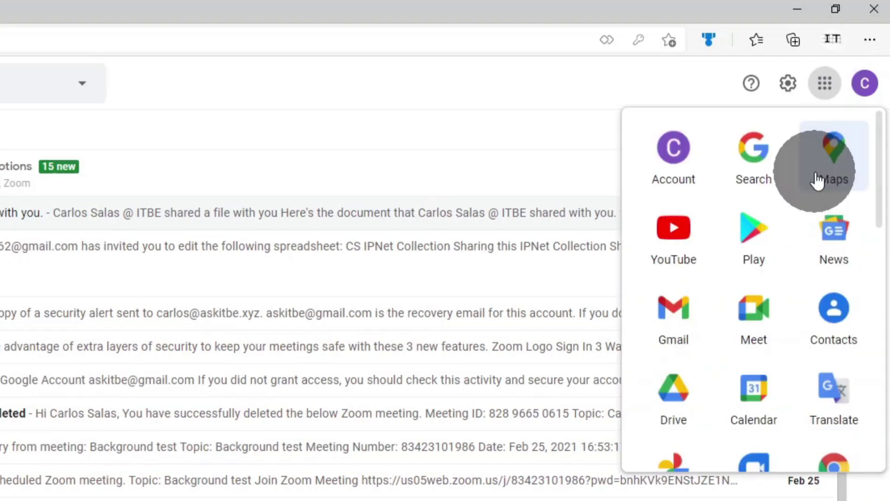
scroll(816, 176, "down", 1)
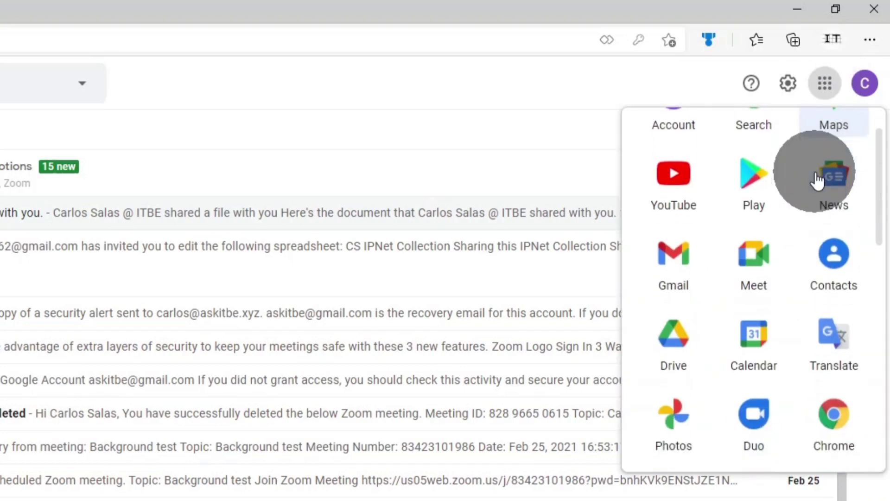
left_click(674, 343)
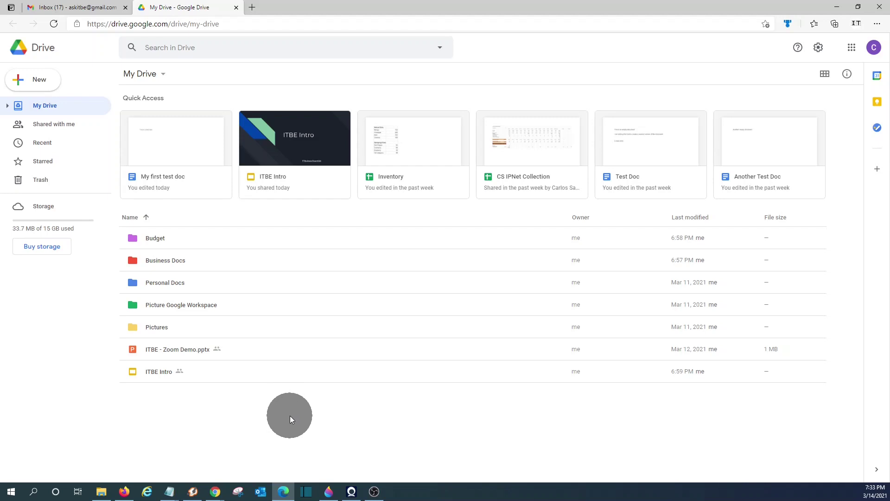
right_click(290, 419)
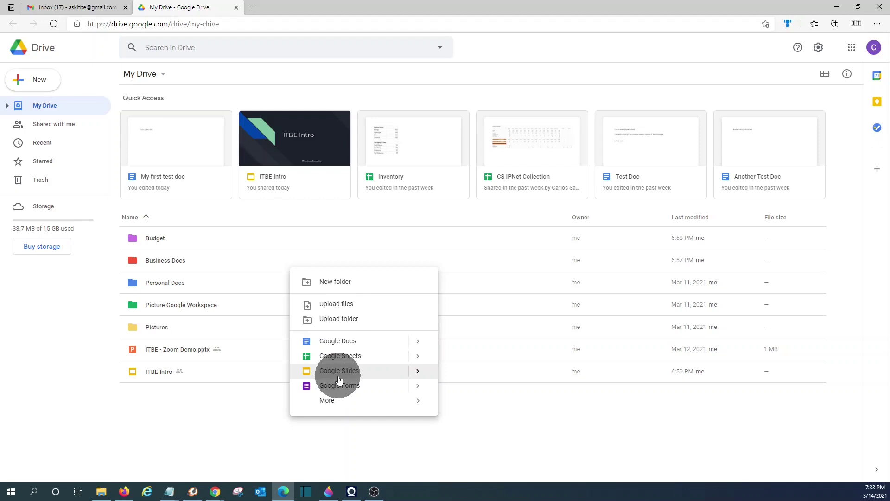
left_click(224, 438)
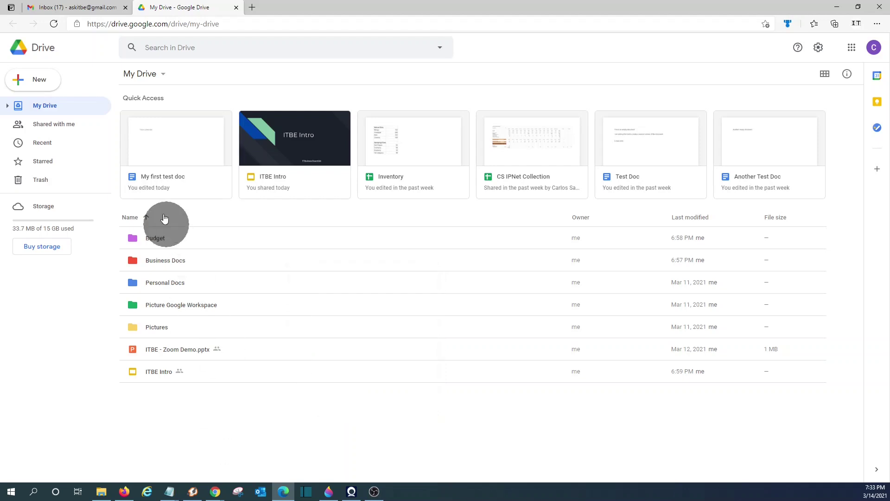
left_click(39, 82)
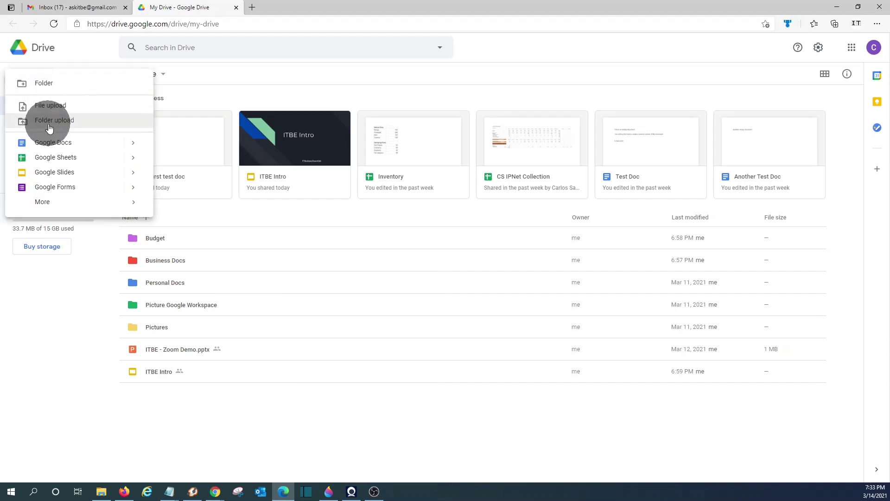
left_click(208, 419)
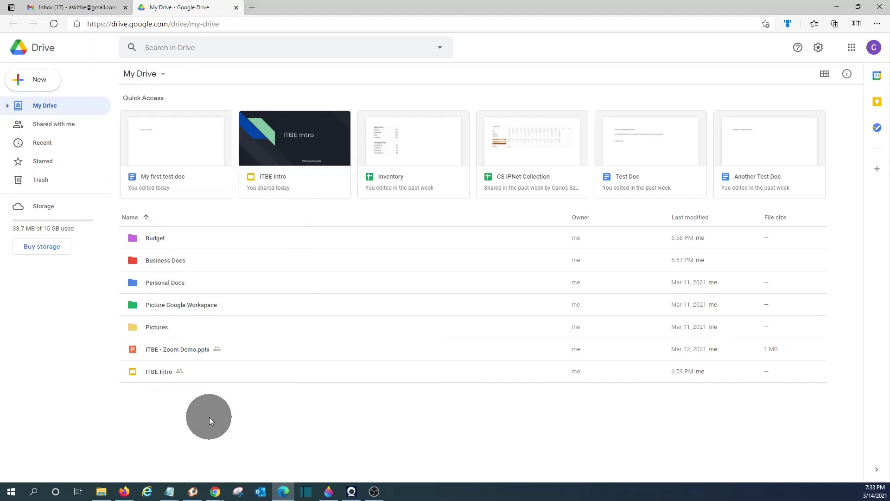
- Create a new folder named 'New Folder' in My Drive
right_click(210, 416)
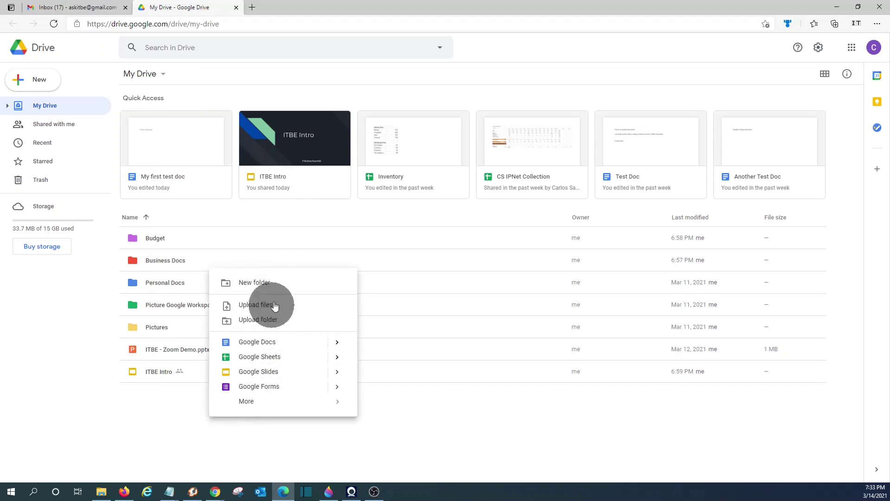
left_click(268, 284)
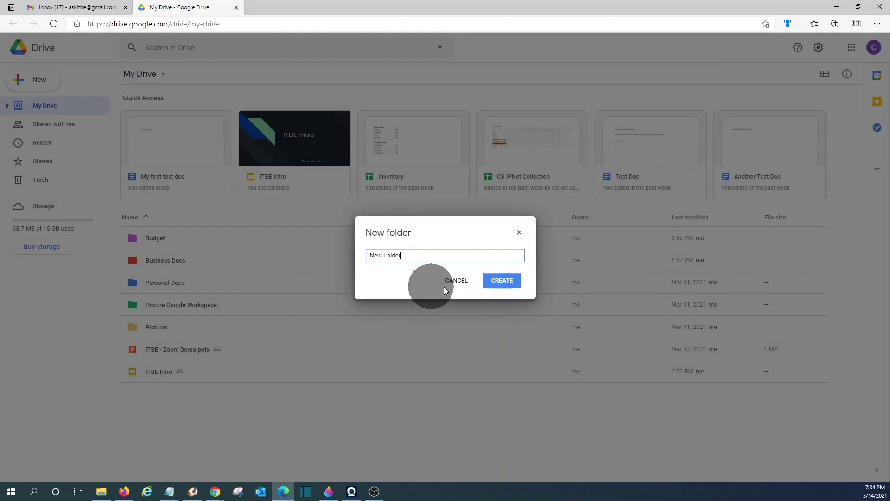
left_click(506, 282)
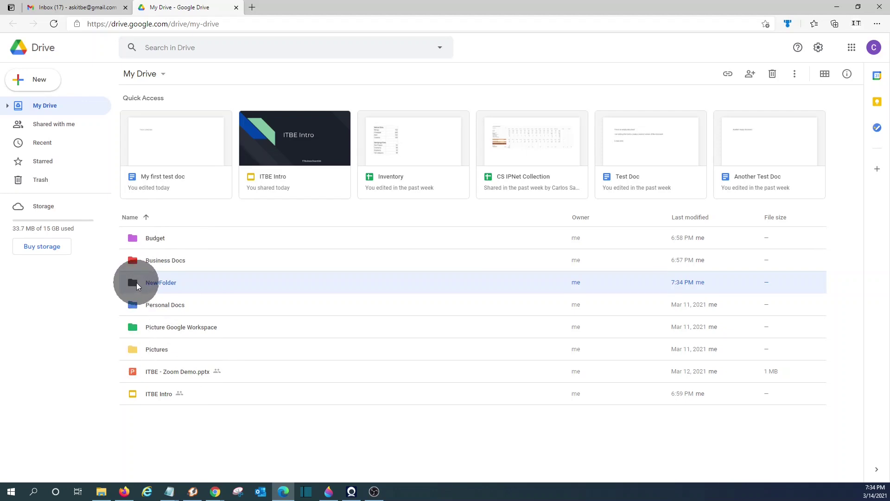
- Recolour New Folder to Bubble gum pink
right_click(172, 284)
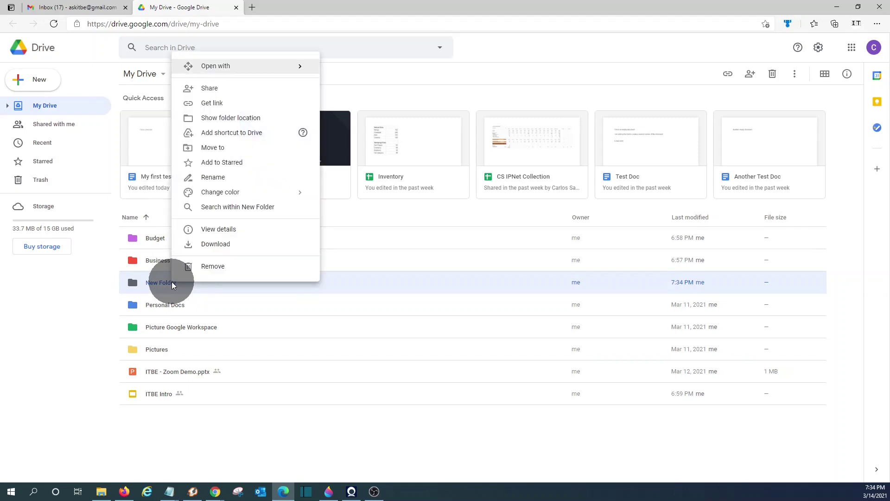
mouse_move(228, 196)
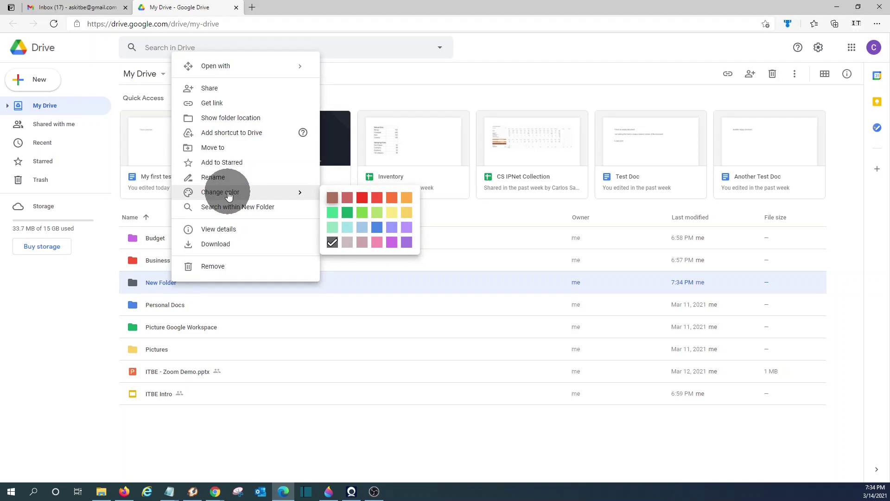
left_click(376, 244)
left_click(261, 437)
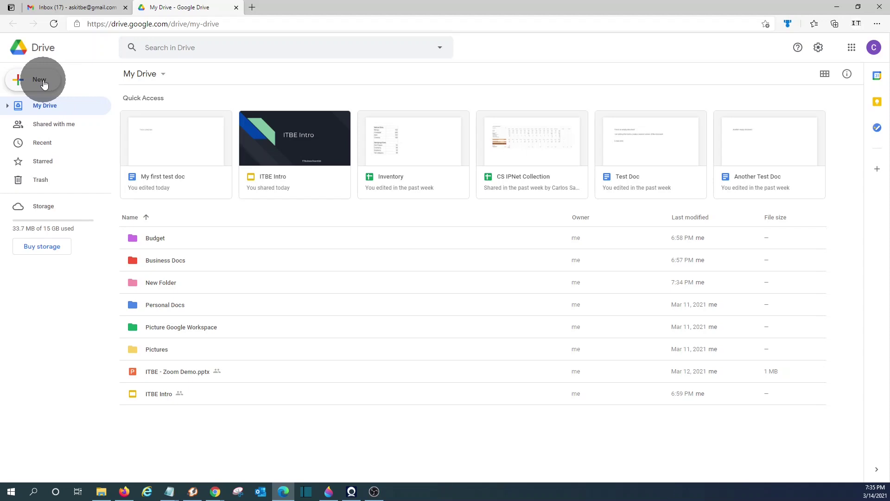
- Create a blank Google Doc titled 'My new Doc' and move it into the Personal Docs folder
right_click(214, 422)
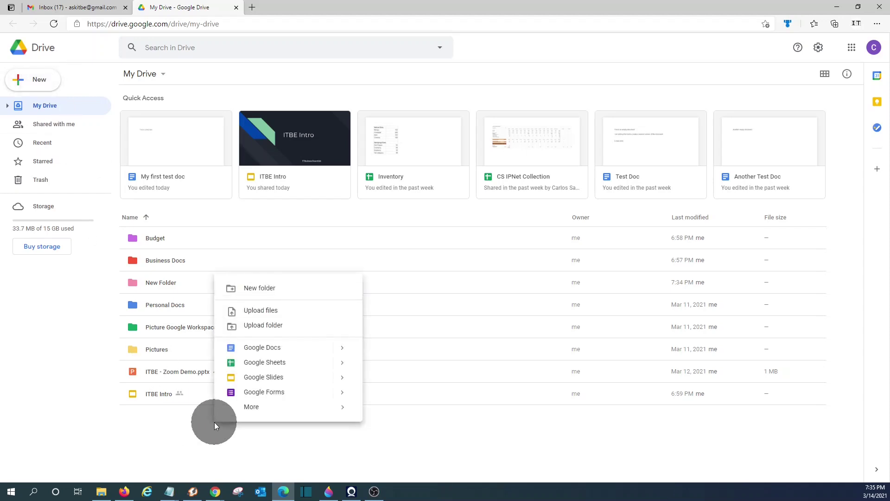
left_click(267, 353)
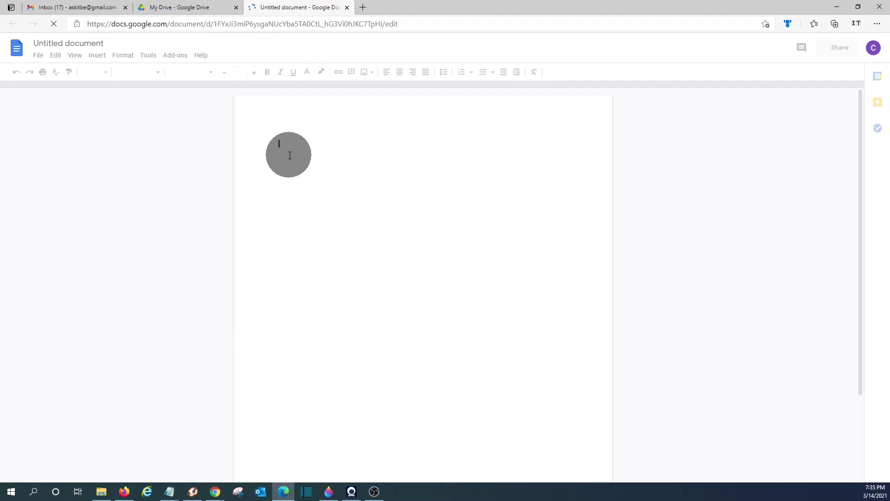
left_click(69, 43)
type("My new Doc")
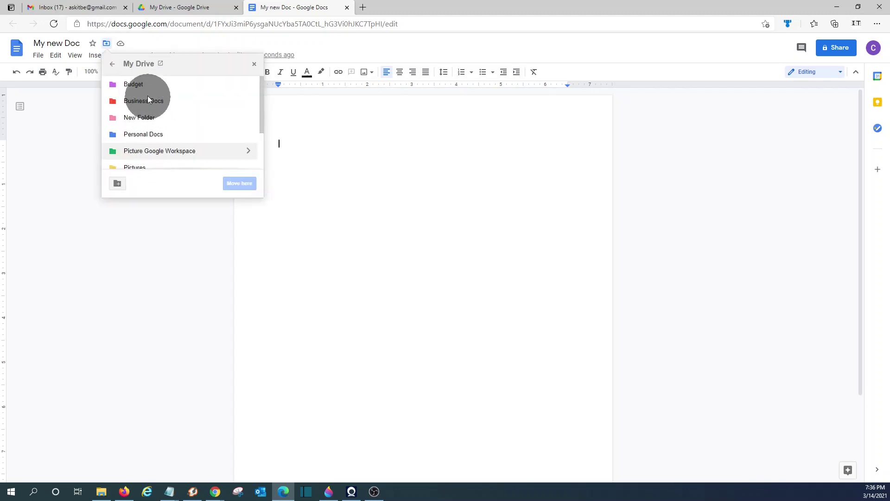
left_click(148, 133)
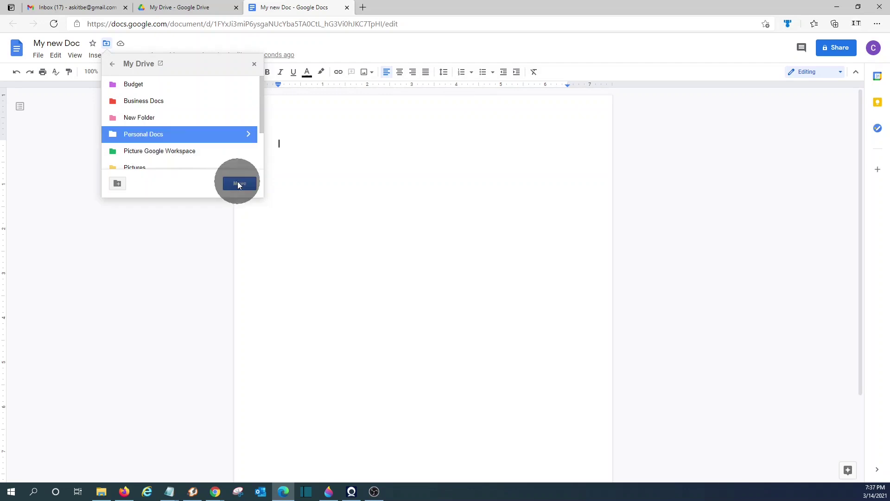
left_click(239, 184)
- Check the Personal Docs folder for My new Doc, then go back to My Drive
left_click(189, 11)
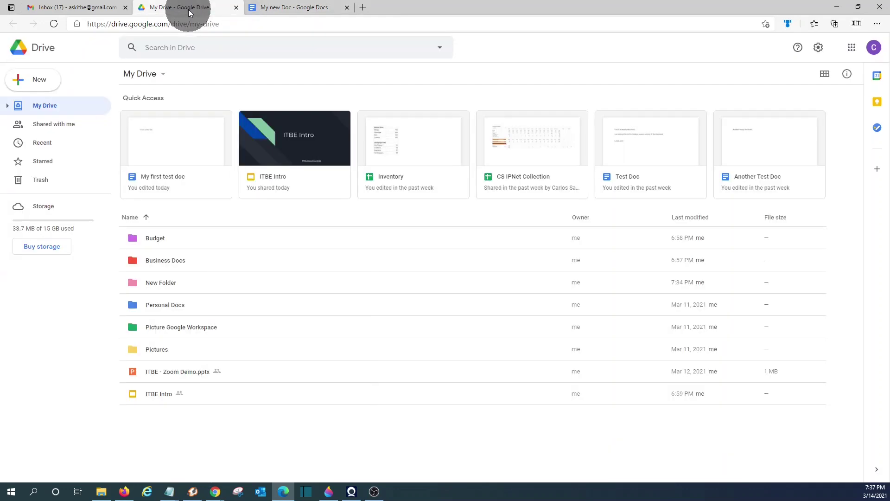
double_click(168, 308)
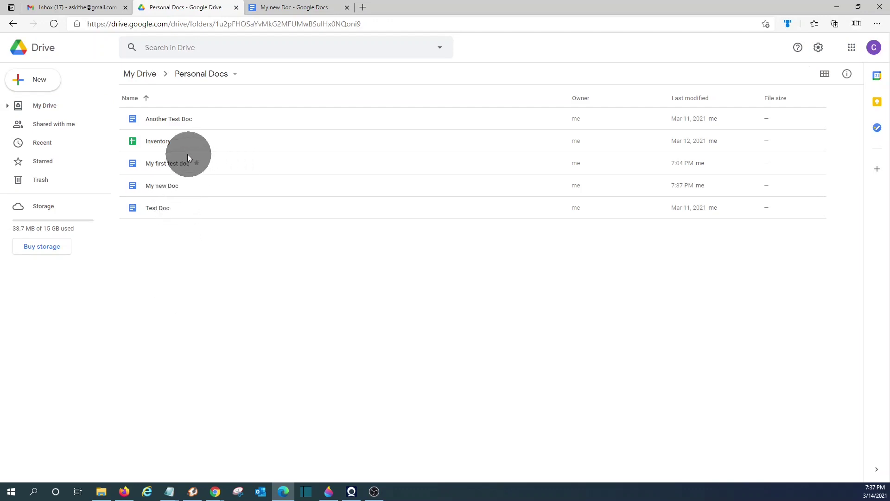
left_click(43, 110)
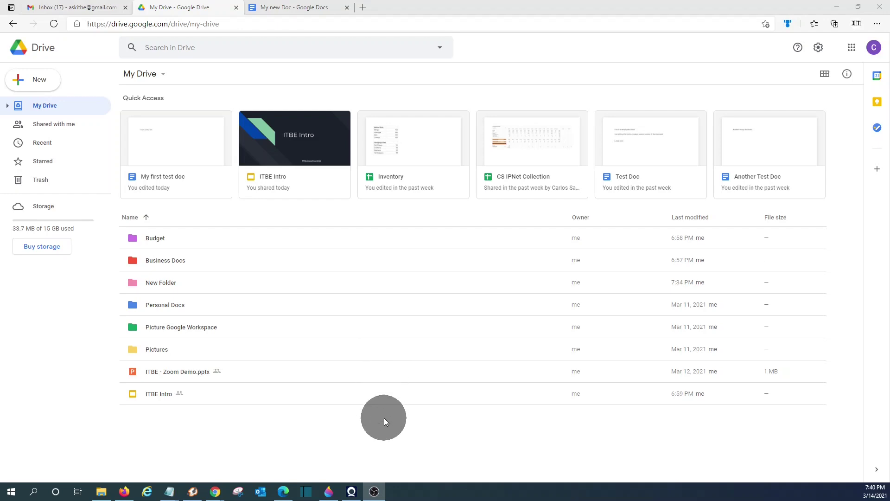
- Drag Folder1 Eng, YouTube Thumbnails.pdf and Test 20.xlsx from the desktop into My Drive
left_click(858, 9)
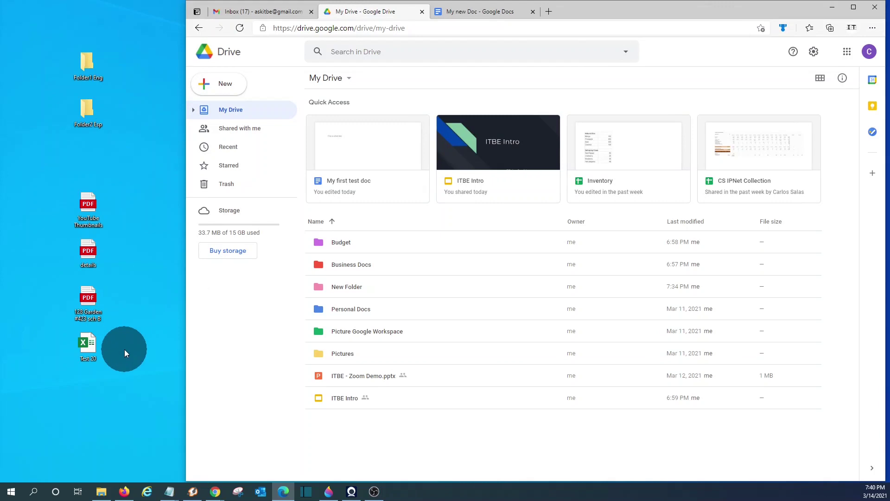
left_click_drag(84, 63, 420, 431)
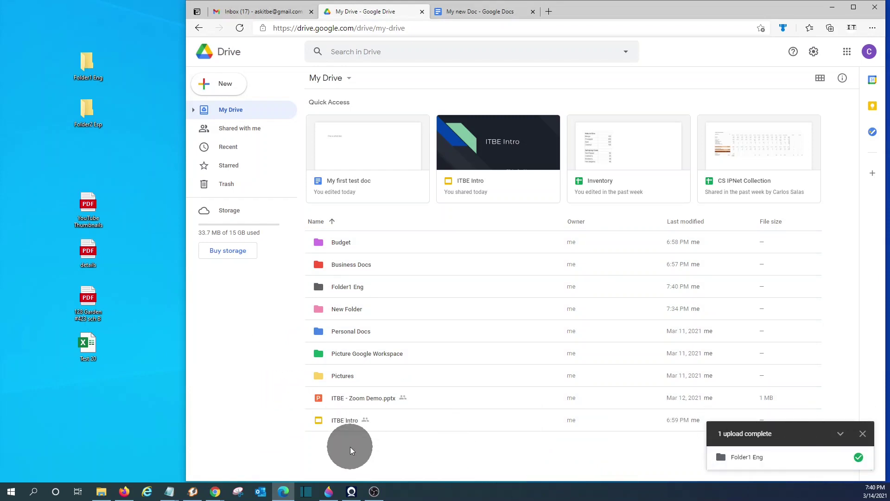
left_click(88, 206)
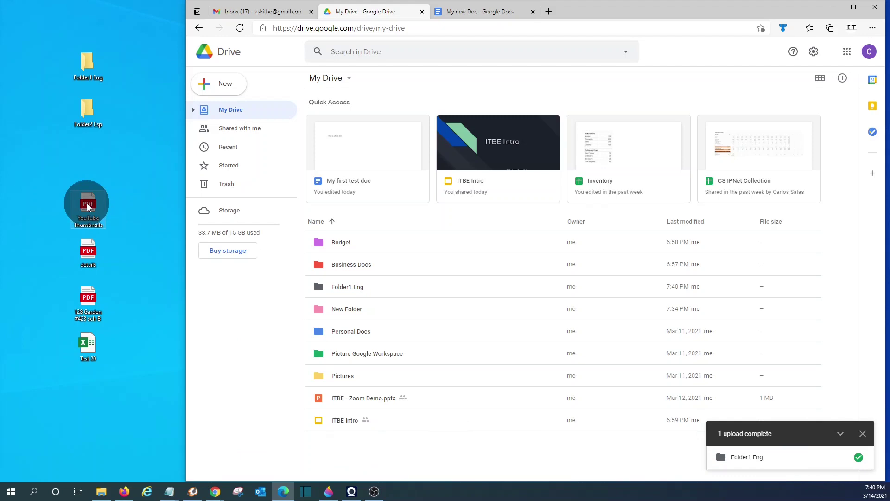
left_click(88, 206)
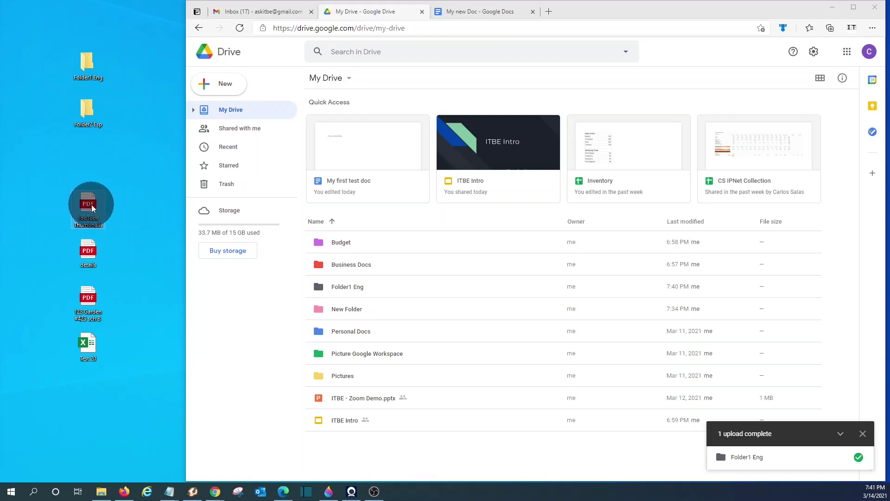
left_click_drag(91, 207, 347, 446)
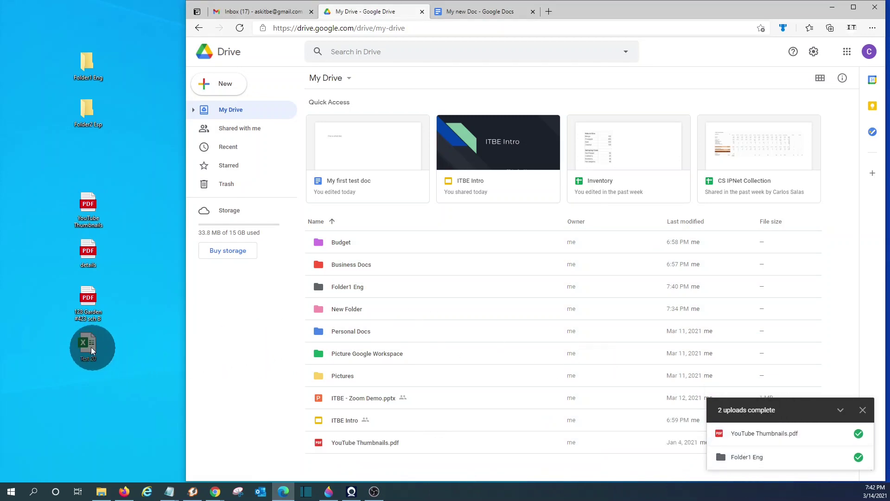
left_click_drag(90, 350, 357, 472)
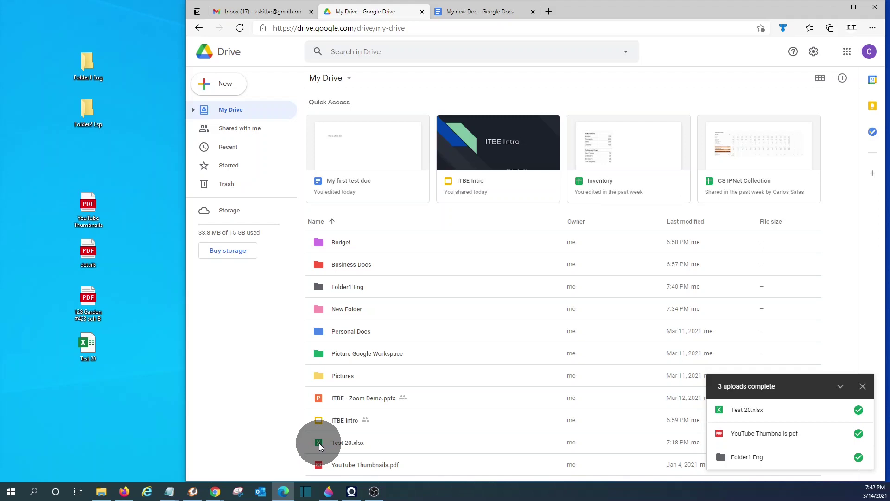
- Open Test 20.xlsx in Google Sheets to view its Item and Quantity table
double_click(320, 444)
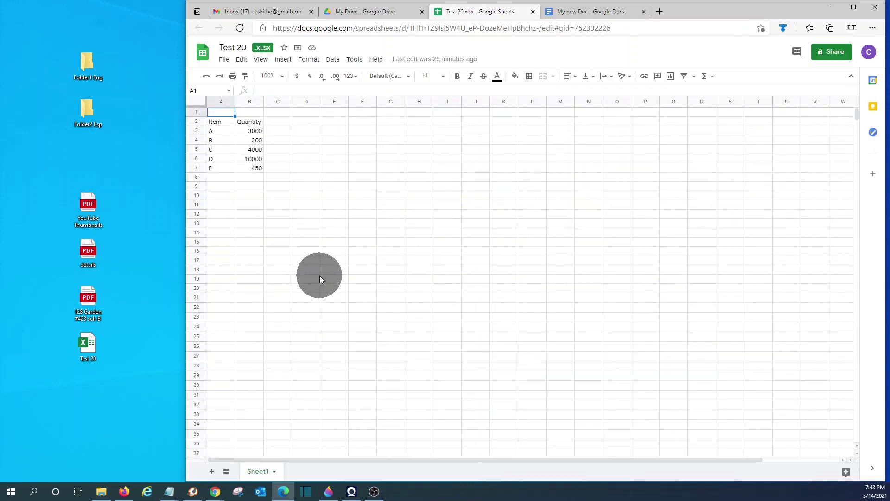
- Return to the My Drive tab and select the Folder1 Eng folder
left_click(377, 13)
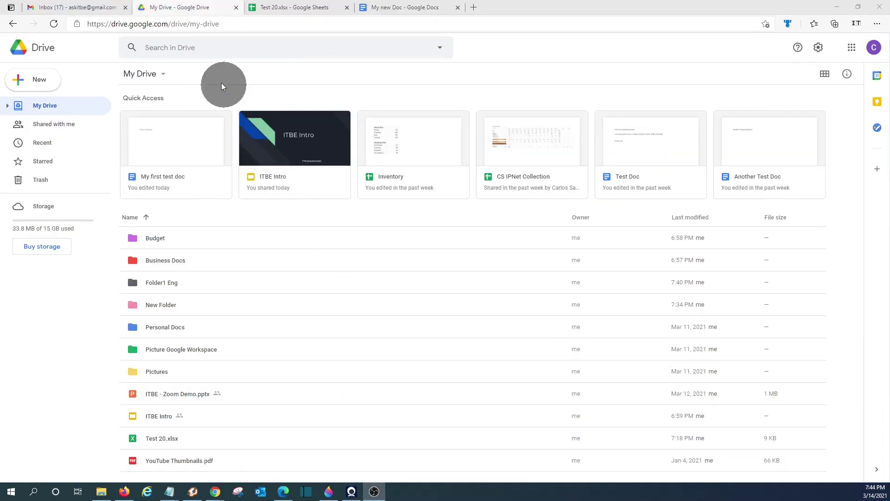
left_click(195, 47)
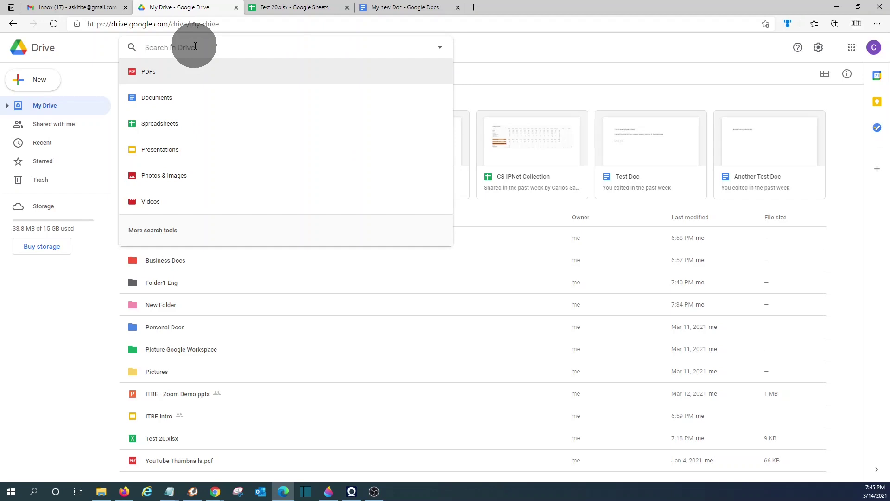
left_click(324, 393)
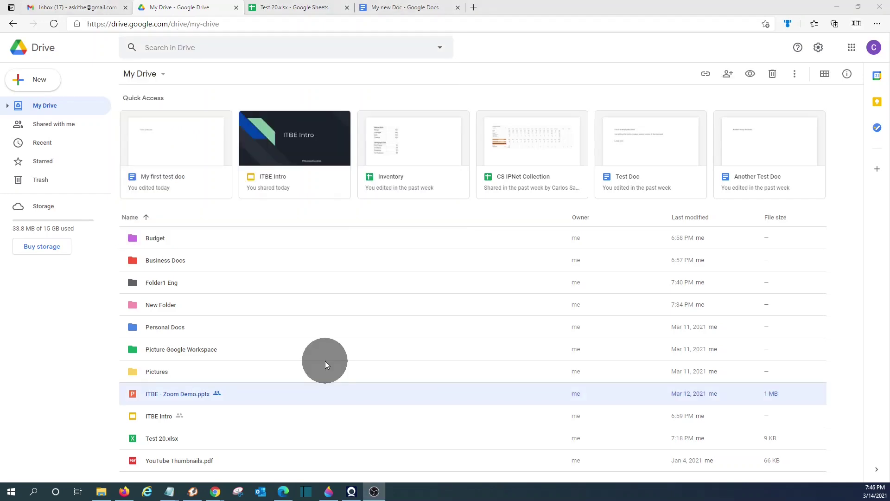
left_click(237, 284)
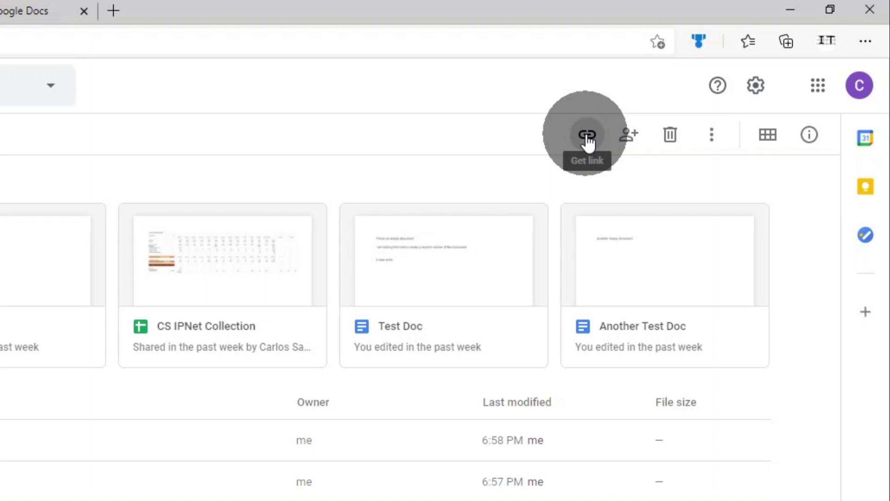
- Add a suggested contact to Folder1 Eng's sharing with Viewer access, then close the dialog
left_click(629, 136)
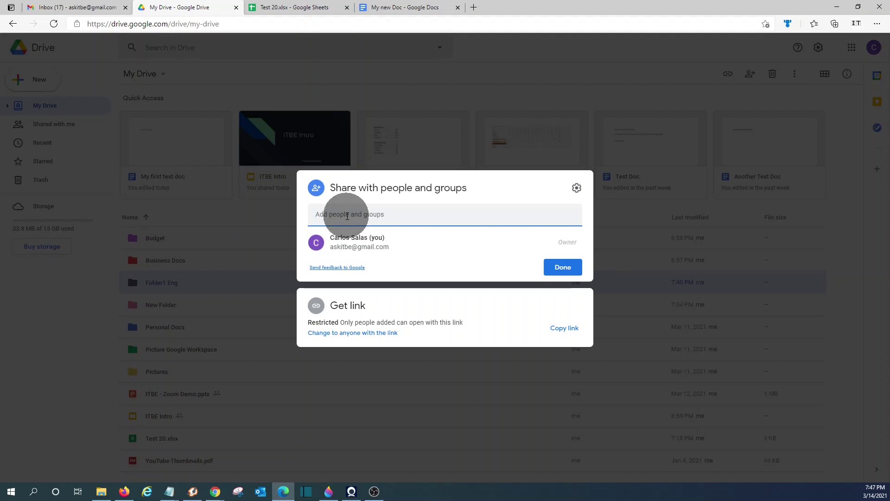
left_click(348, 216)
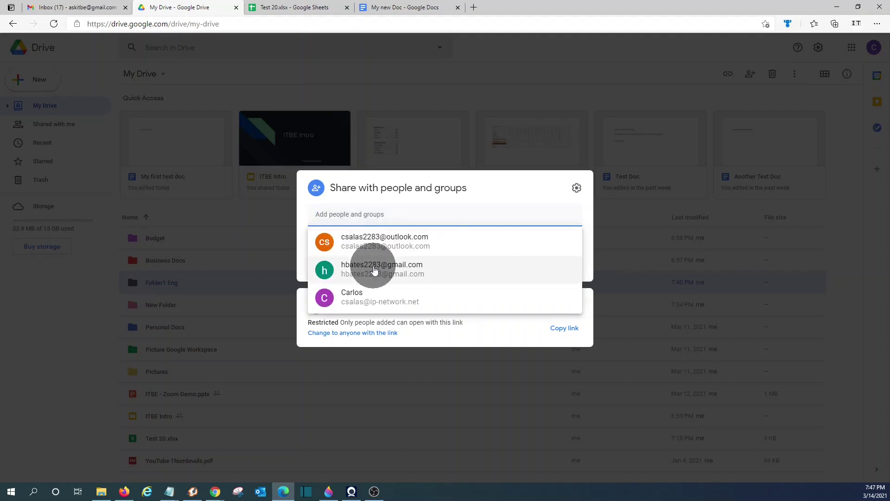
left_click(373, 265)
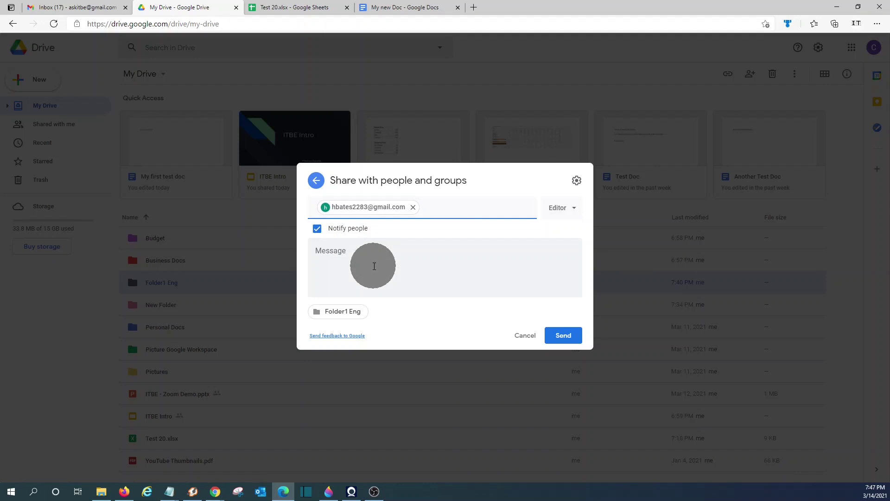
left_click(575, 211)
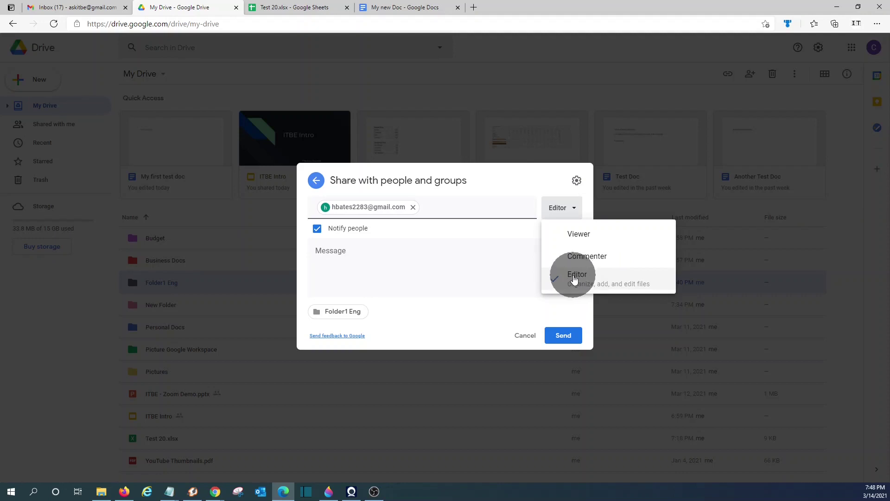
left_click(577, 234)
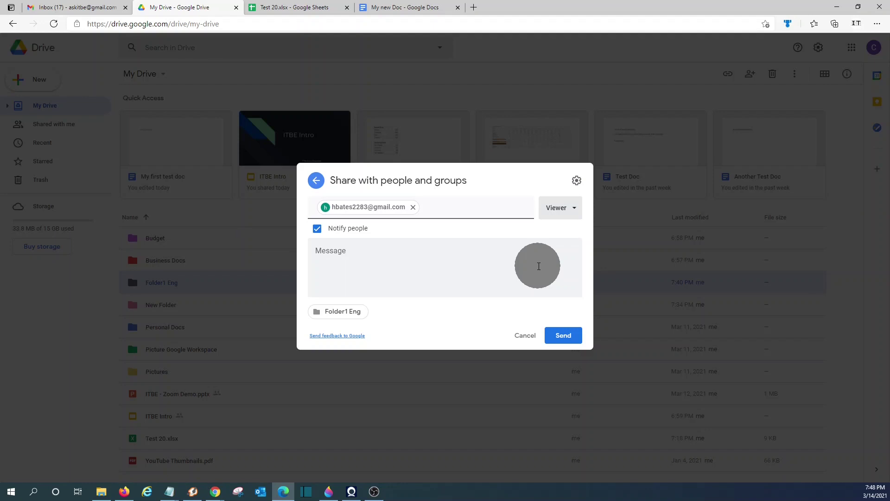
key("Escape")
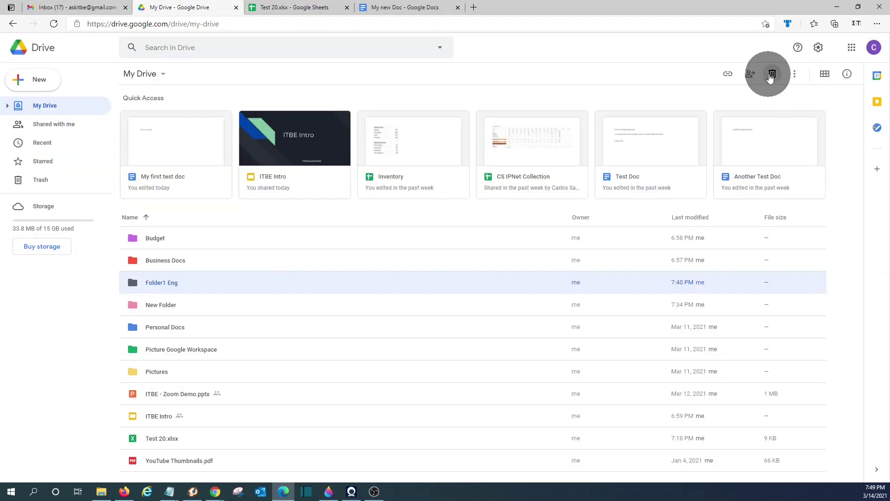
left_click(794, 77)
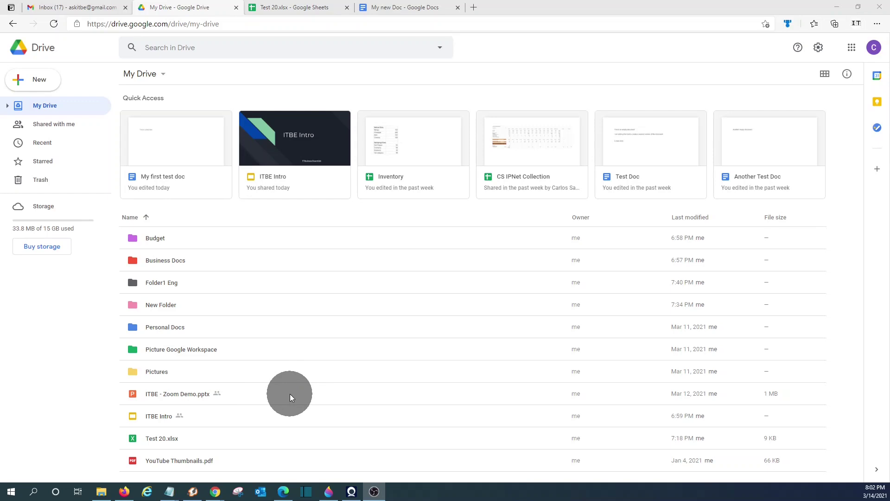
left_click(244, 401)
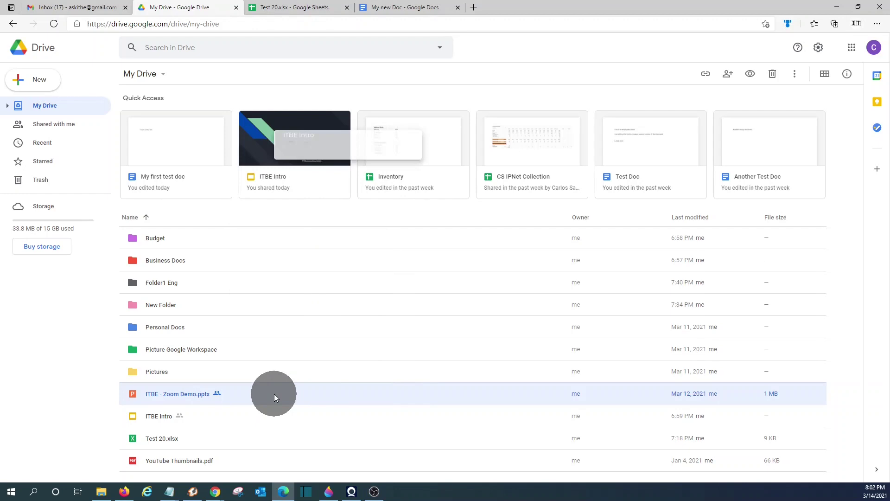
right_click(274, 393)
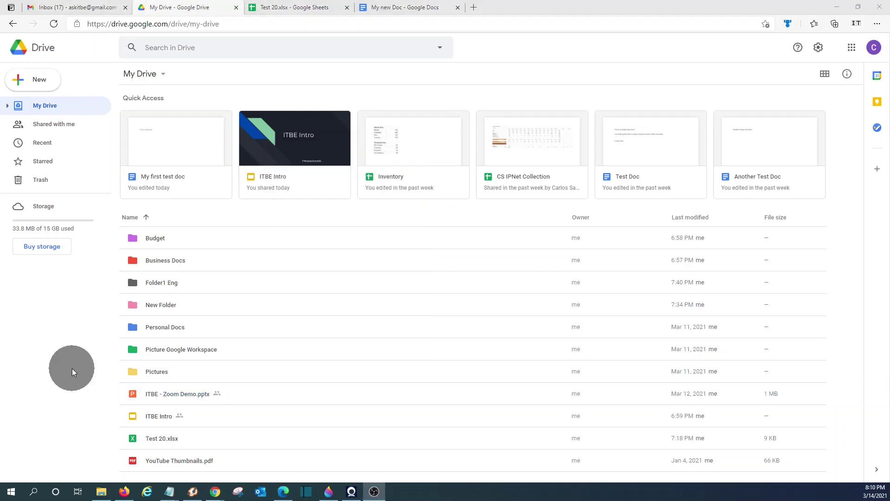
left_click(210, 435)
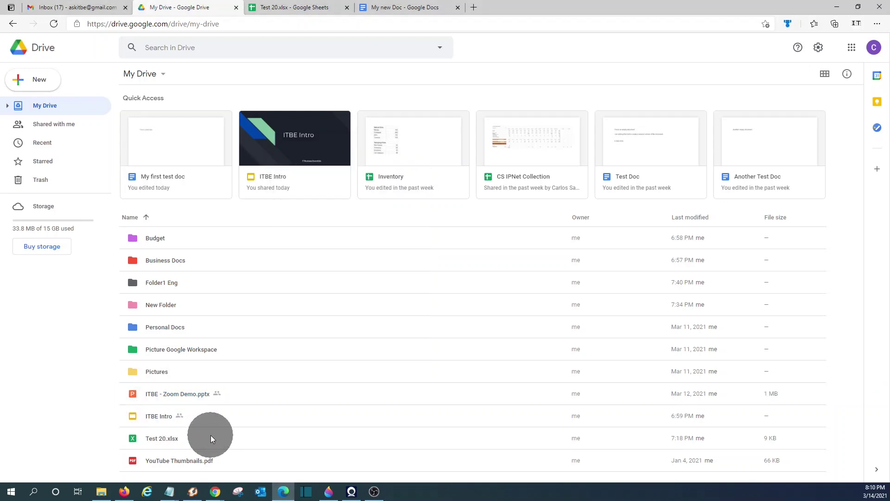
left_click(199, 444)
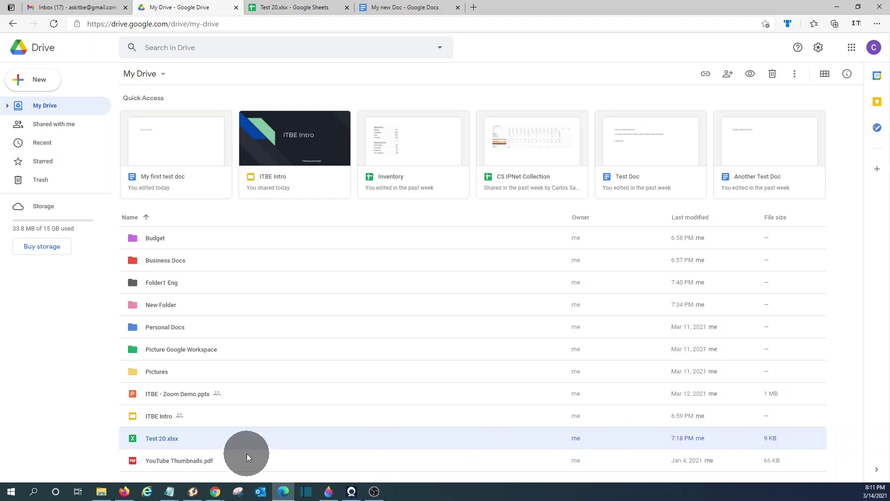
left_click(191, 419)
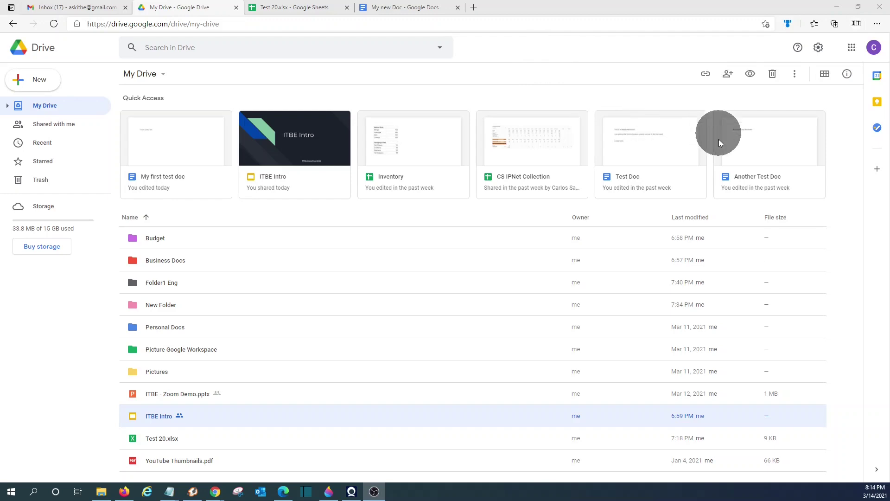
left_click(819, 48)
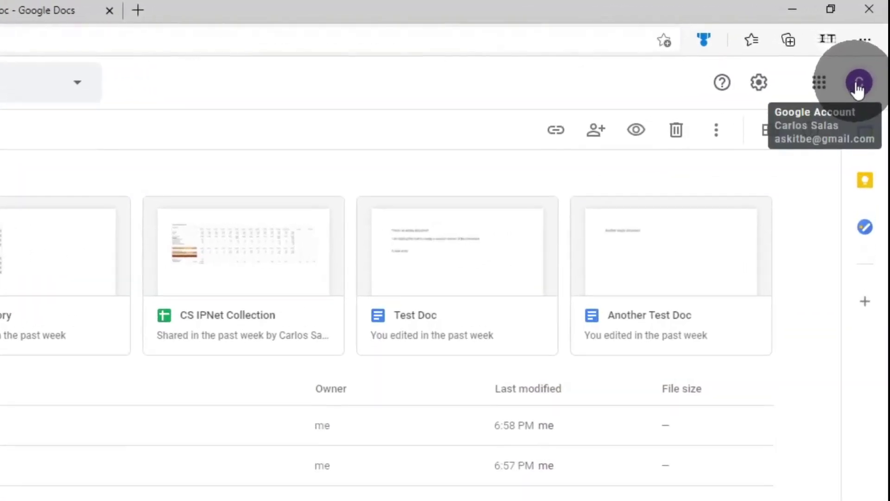
- Open Manage your Google Account from the profile avatar and go to the Security page
left_click(858, 86)
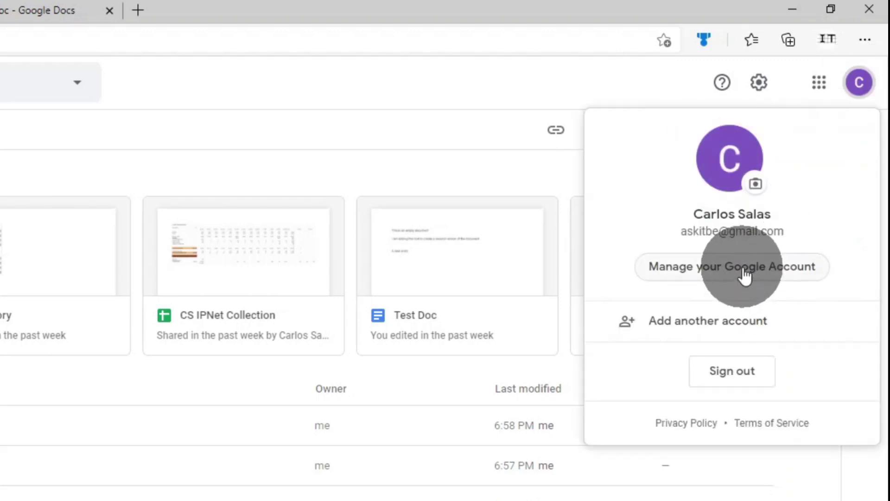
left_click(744, 272)
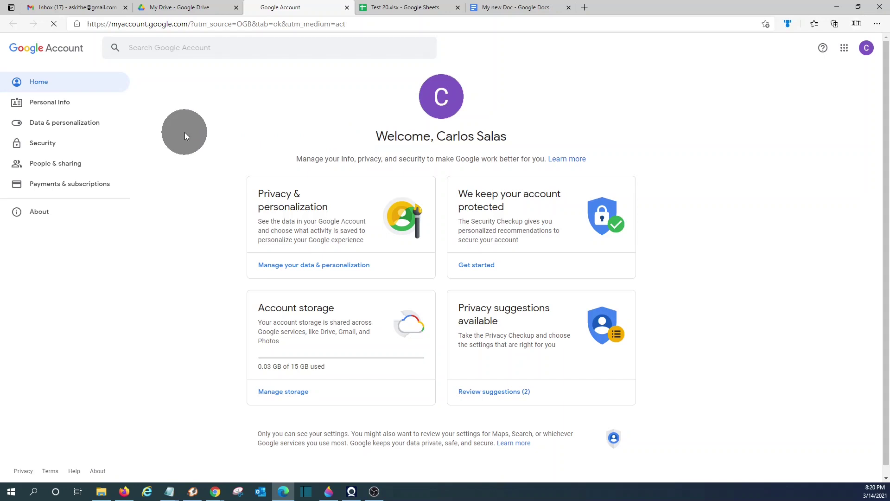
left_click(47, 146)
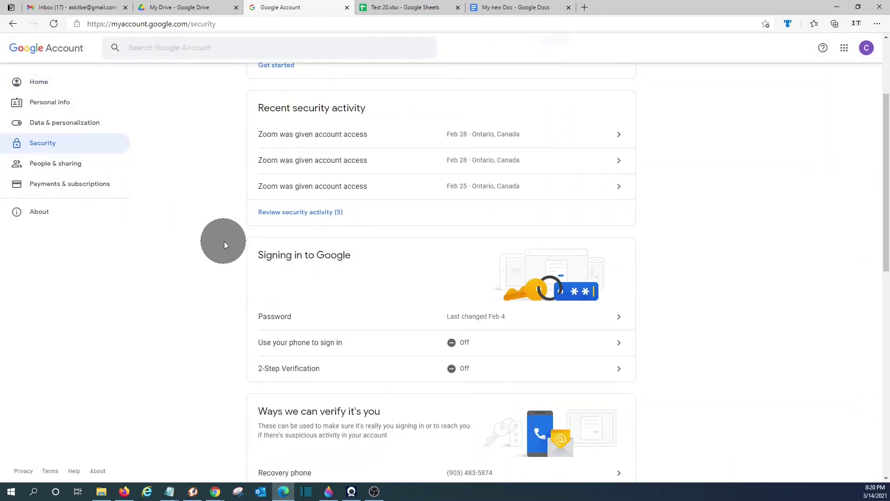
scroll(224, 241, "down", 3)
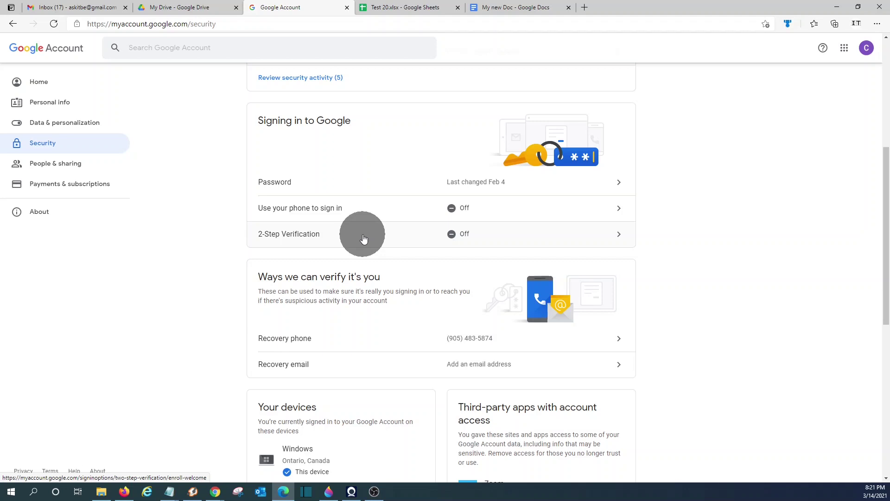
- Scroll down the Security page and highlight the 'Ways we can verify it's you' heading
scroll(363, 239, "down", 3)
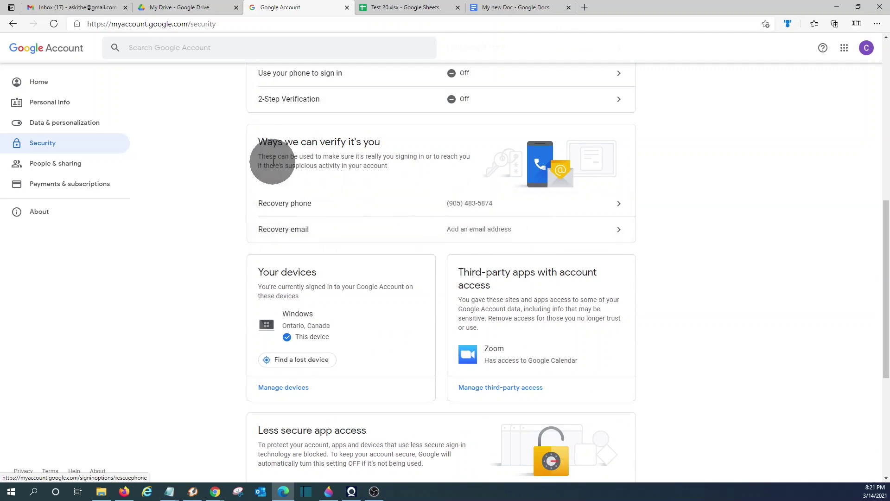
left_click_drag(259, 141, 382, 144)
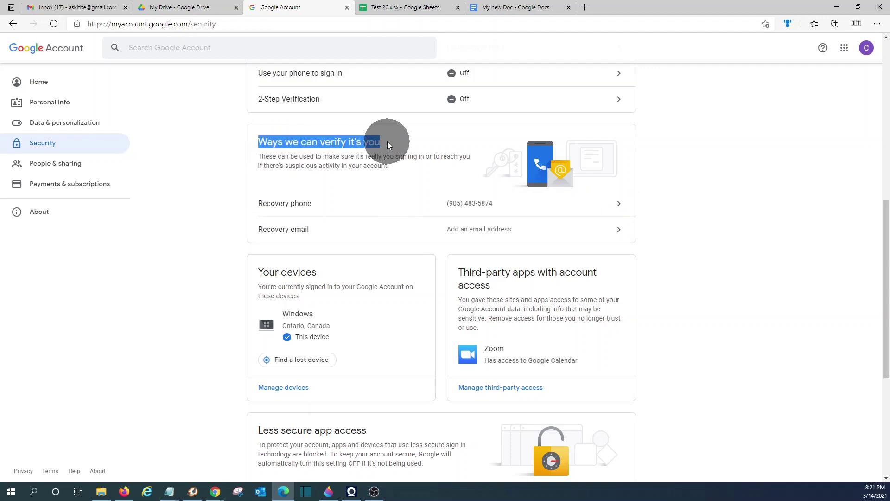